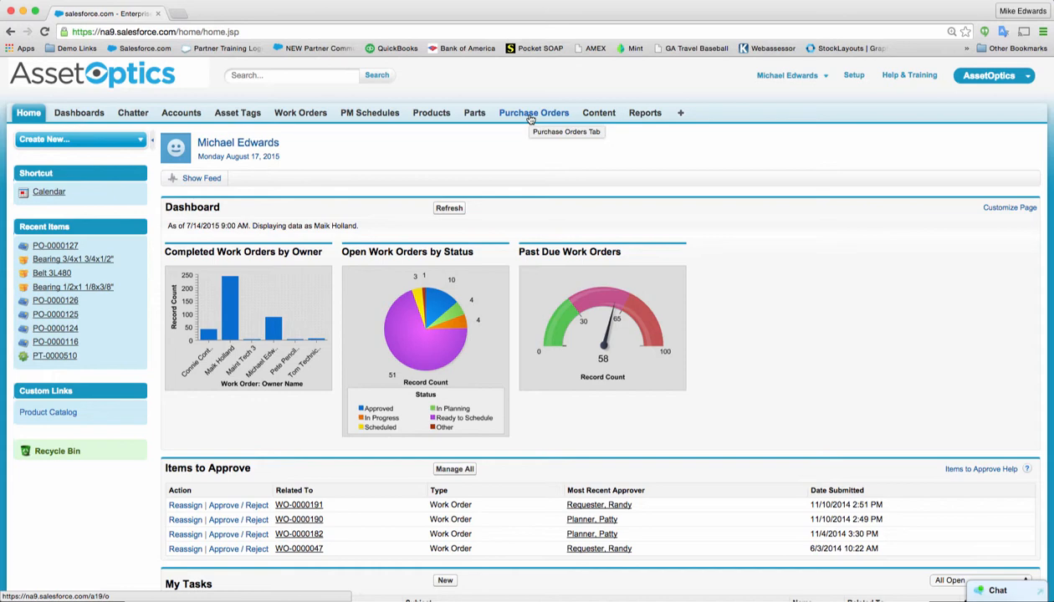
Start a new purchase order using the Order record type.
click(444, 213)
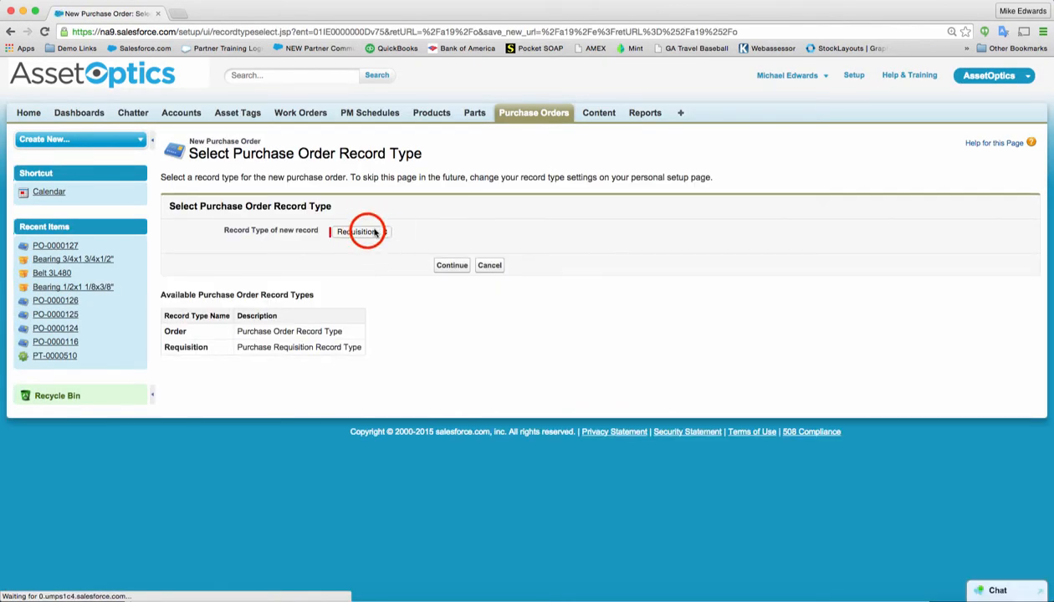
click(368, 232)
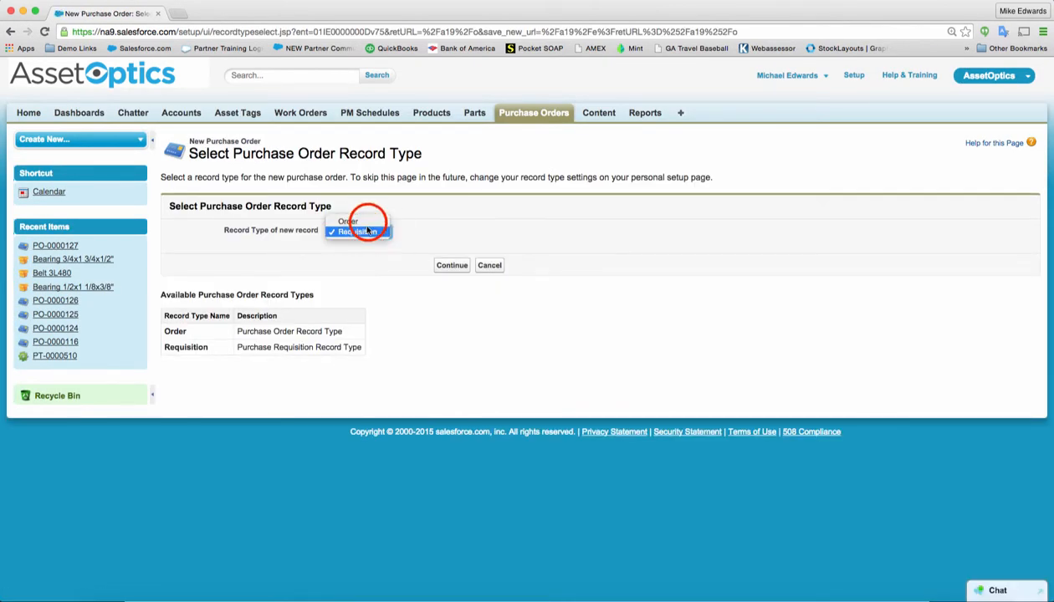
click(368, 221)
click(452, 265)
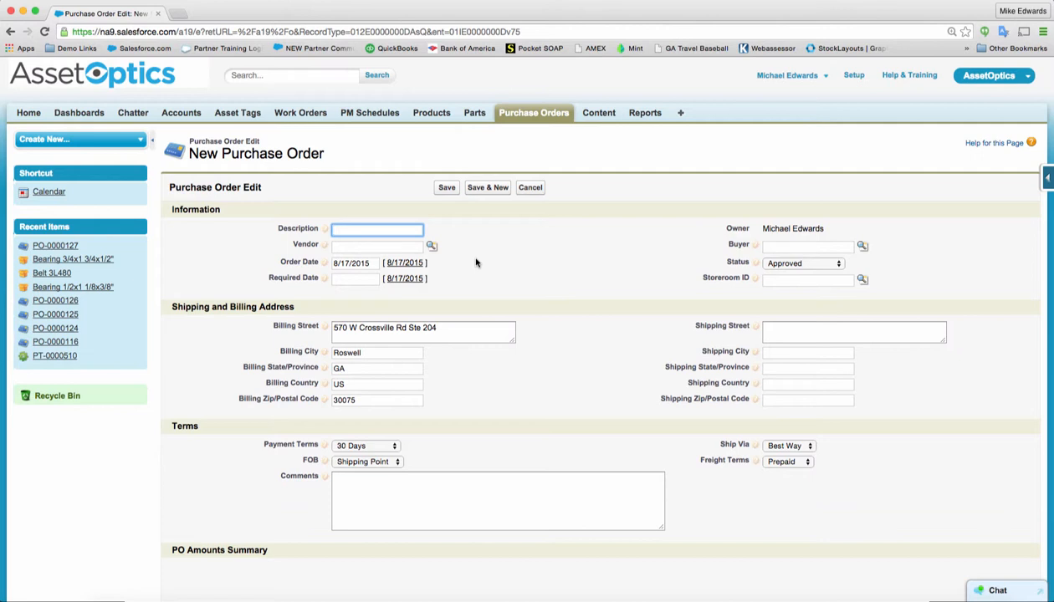
Describe the purchase order as "Contract Labor Services to Repair Catwalk" and choose Five Star Mechanical as its vendor.
text(Contract Lab)
text(or Service )
text( to Repair)
text( Catwalk)
text(s)
key(Tab)
click(431, 245)
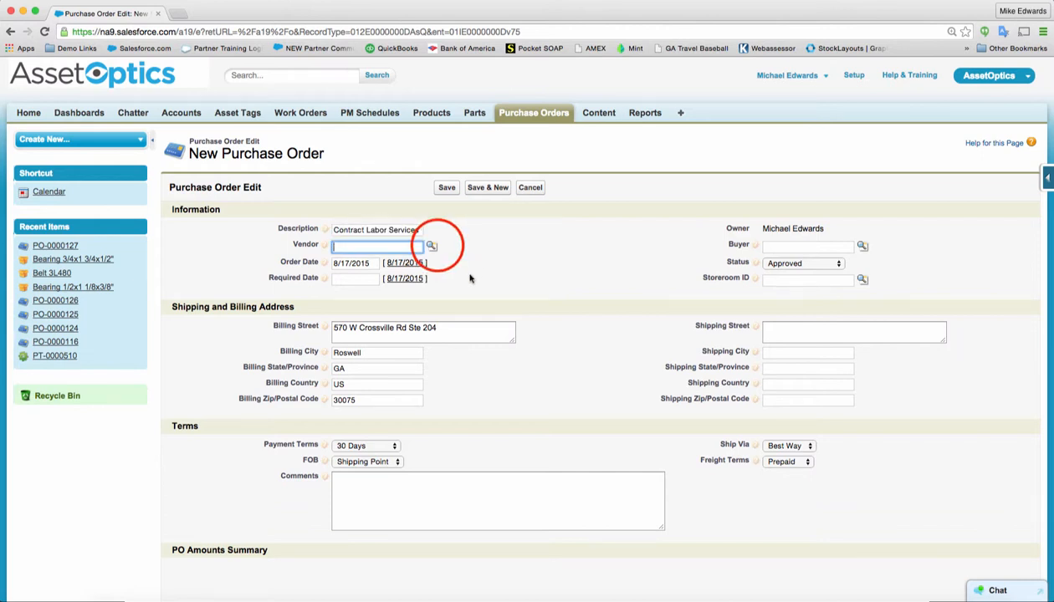
click(284, 470)
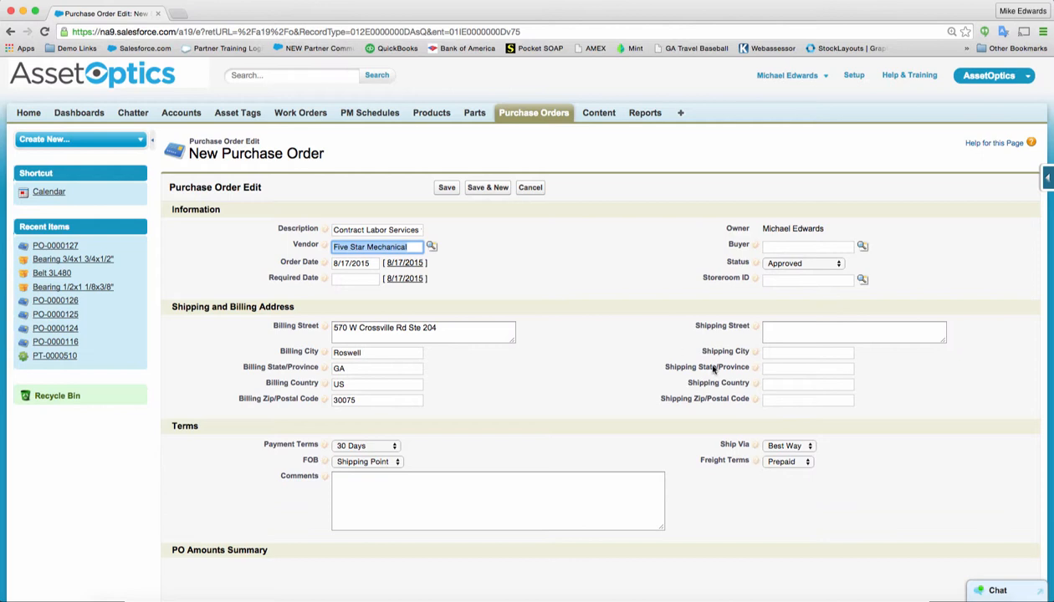
Assign storeroom SR-1 to the purchase order and save it.
click(790, 330)
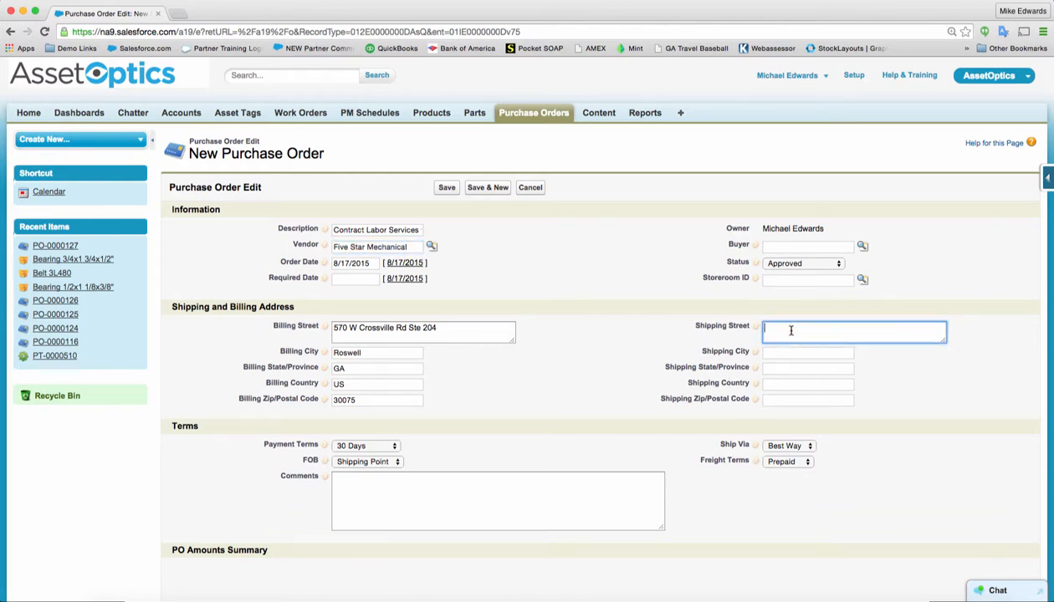
click(862, 279)
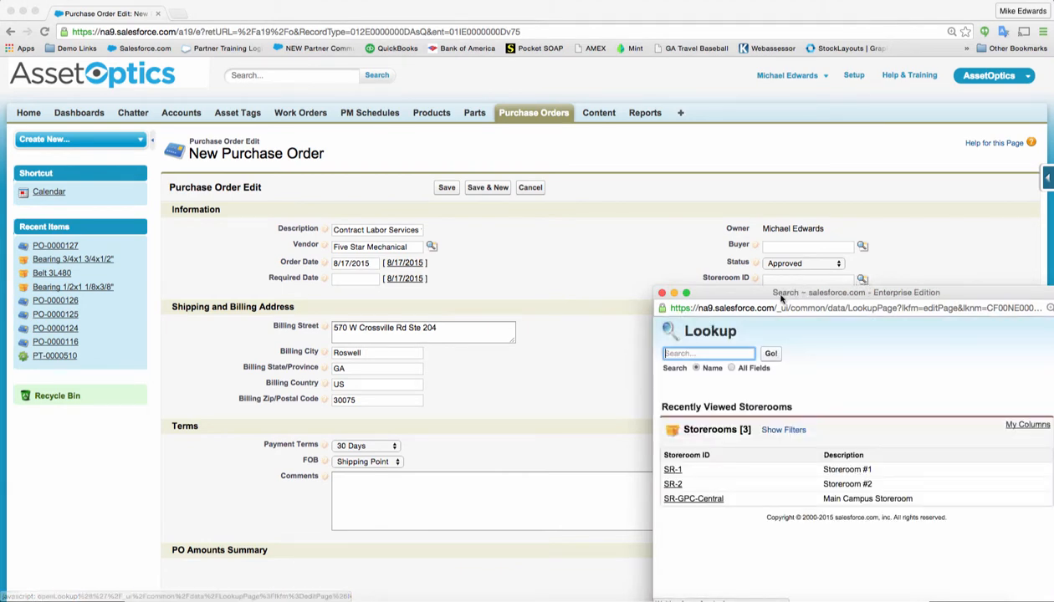
click(672, 470)
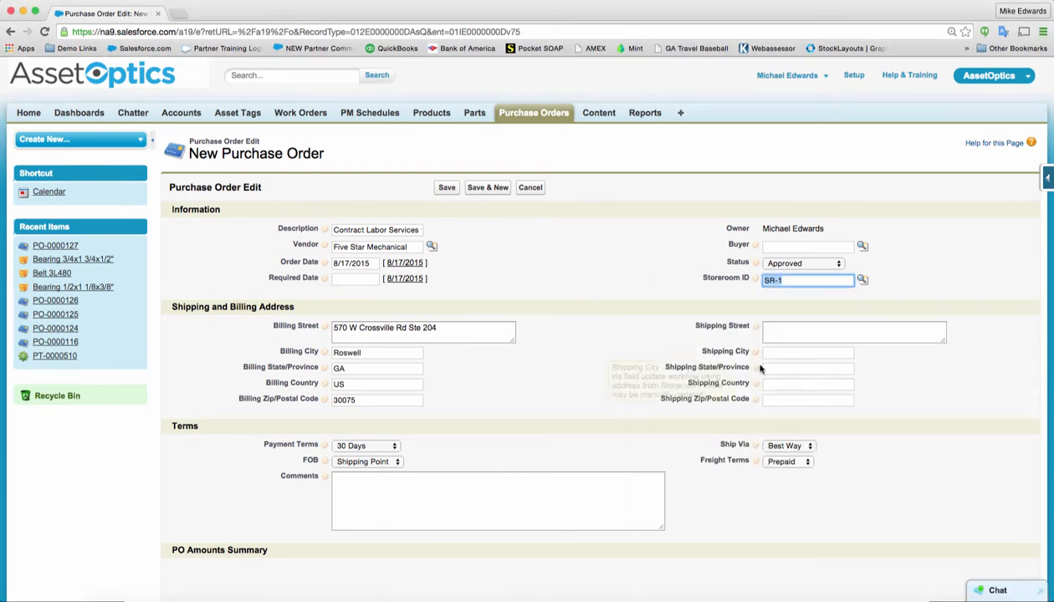
click(439, 187)
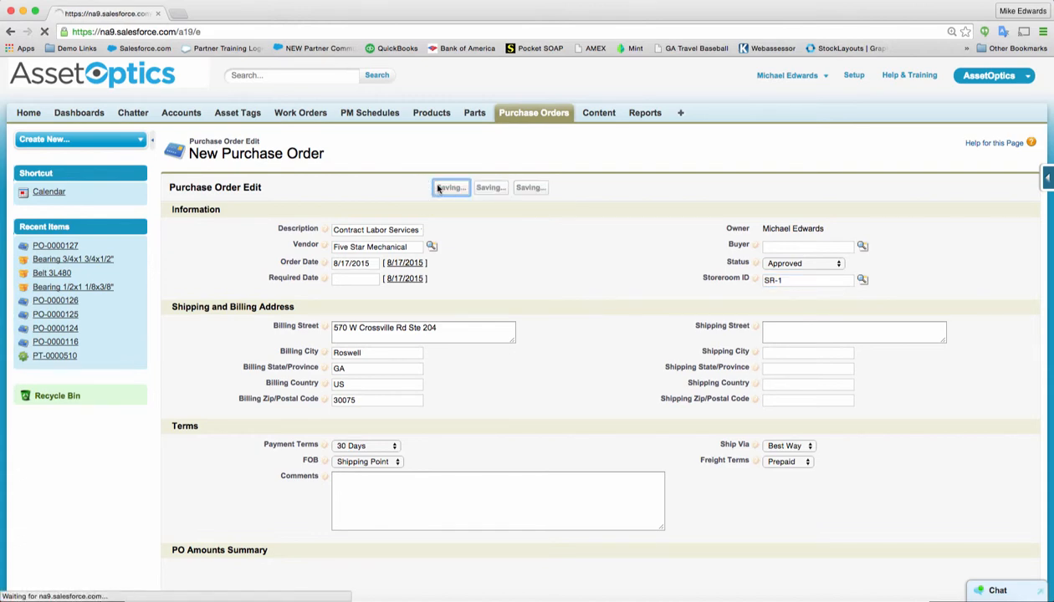
Add a PO misc cost "Labor (Hrs) to weld catwalk" with order quantity 40 and unit cost 75.25, and save it.
scroll(440, 280, down, 5)
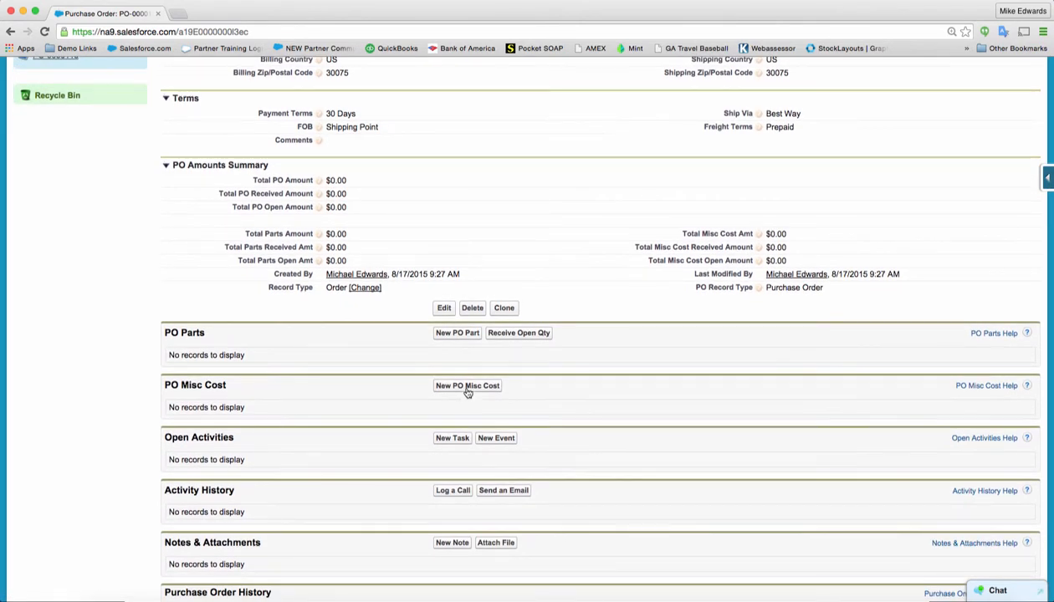
click(467, 386)
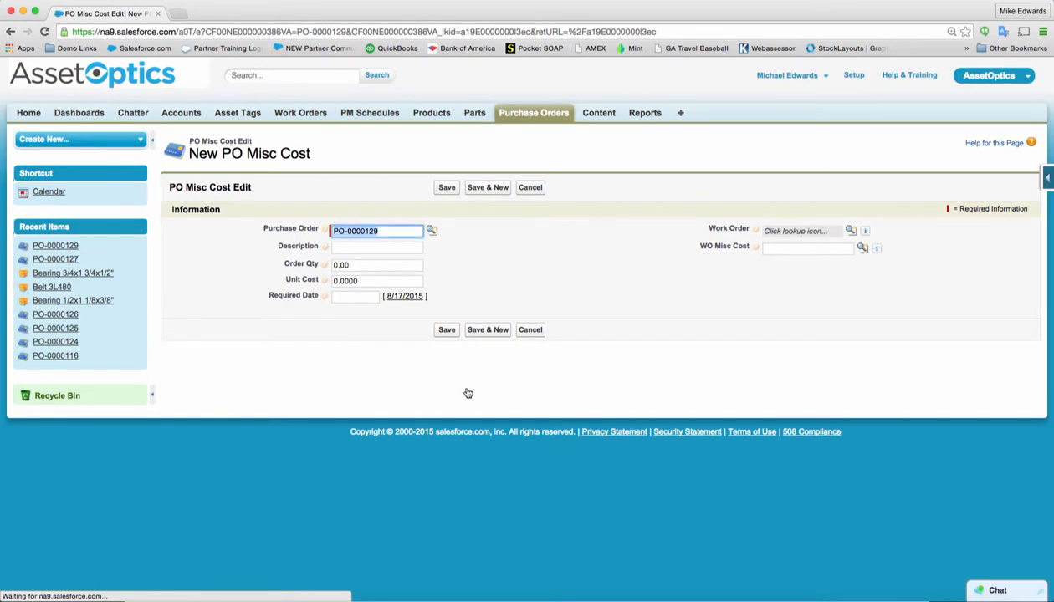
click(357, 243)
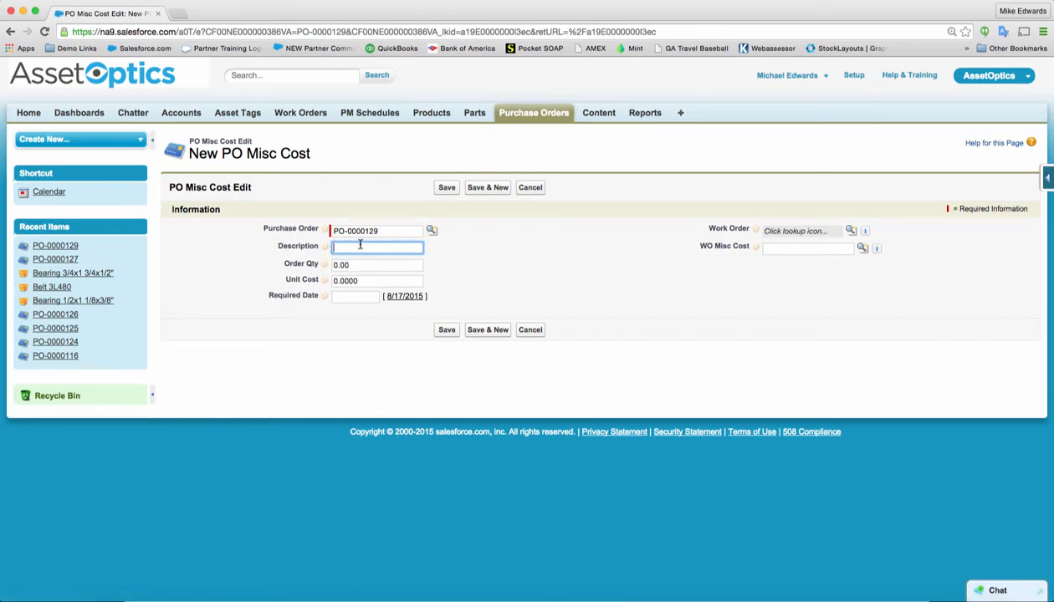
text(Labor (Hrs) to weld catwalk)
key(Tab)
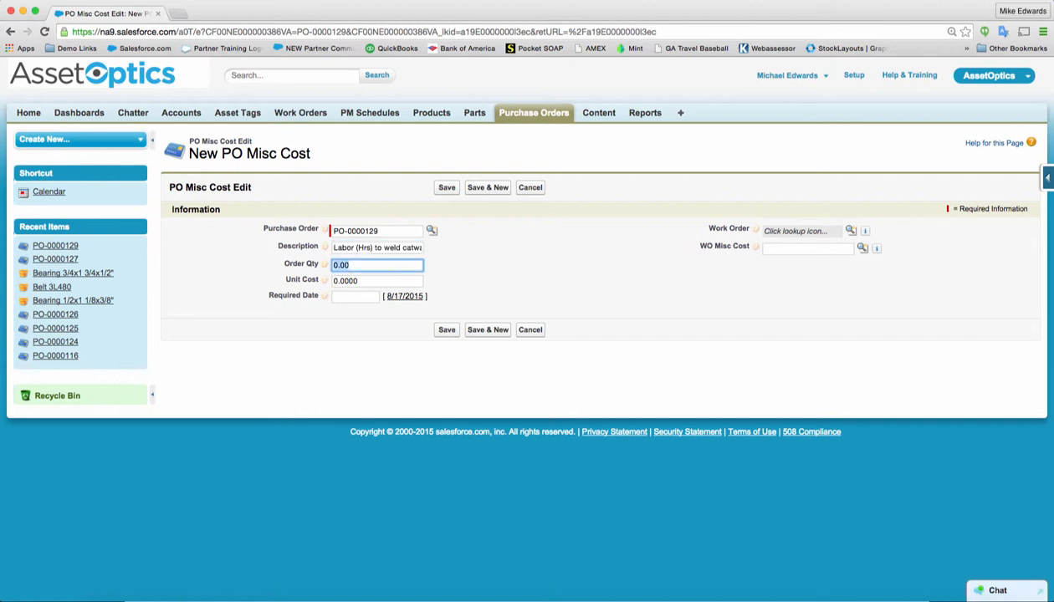
text(40)
key(Tab)
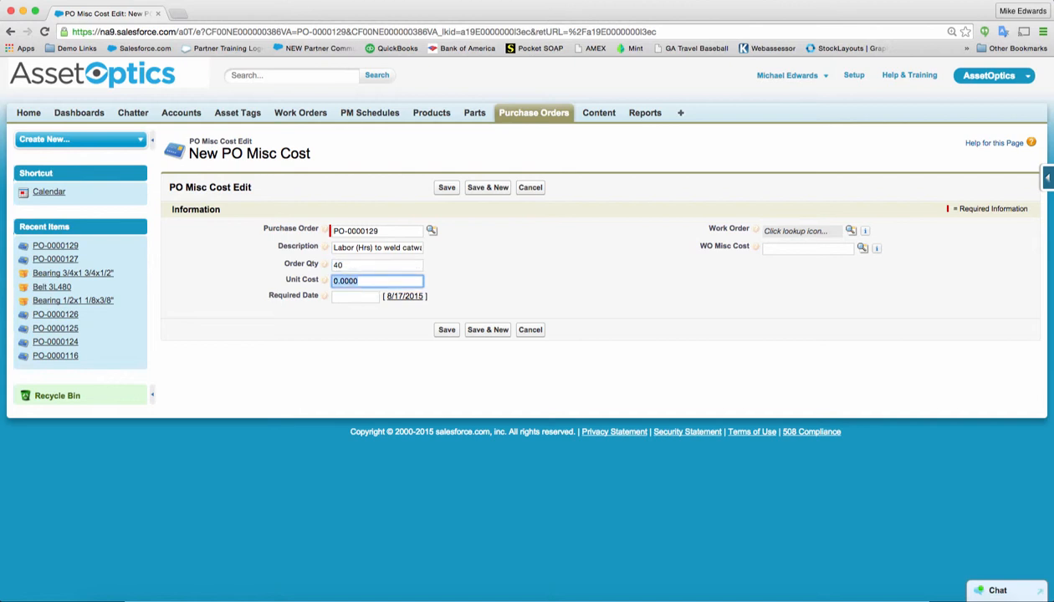
text(75.25)
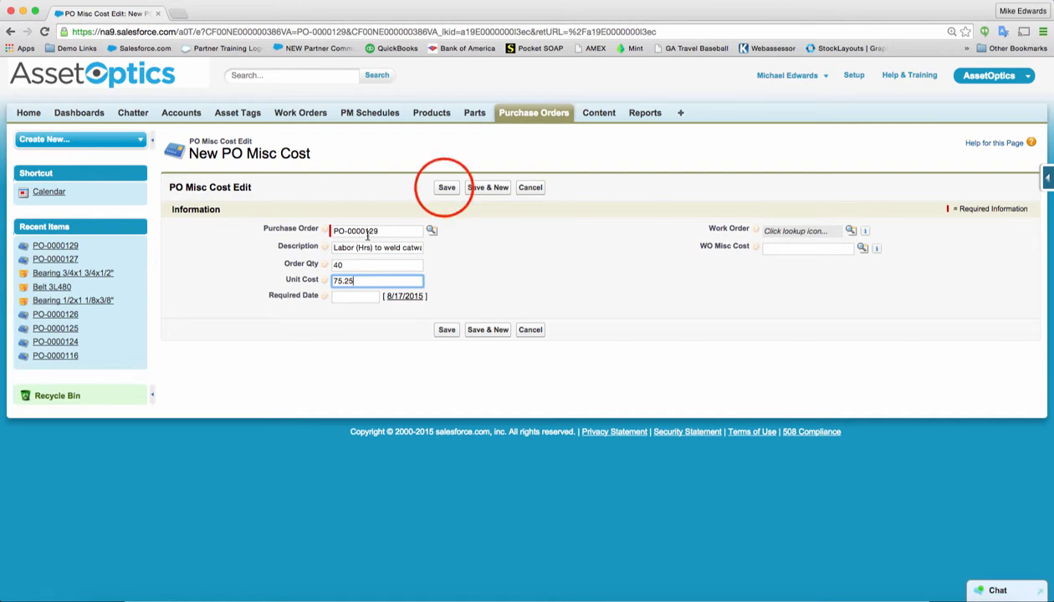
click(446, 188)
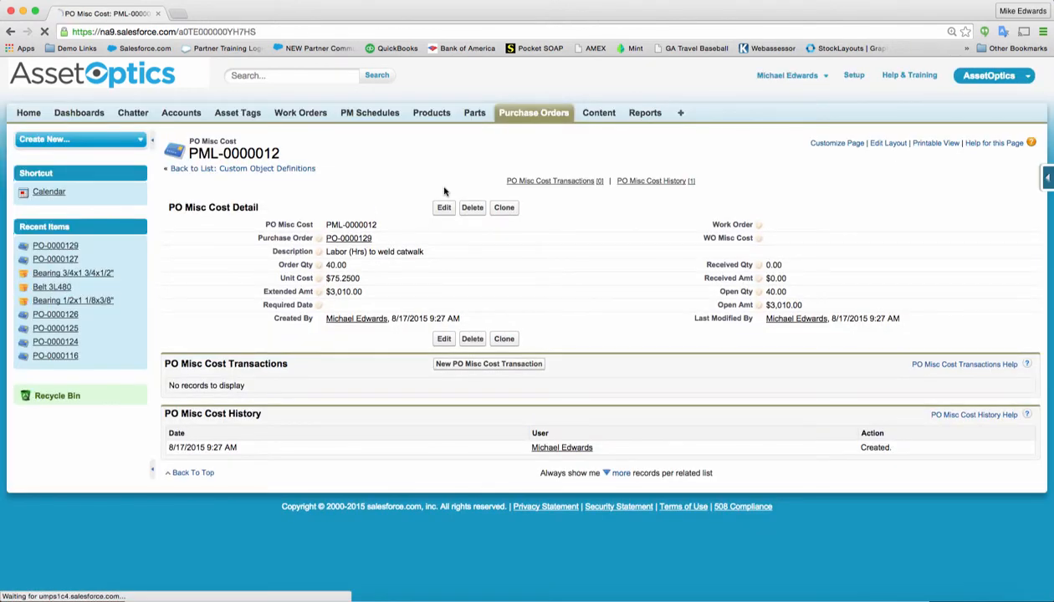
Return to the parent purchase order, set its status to Released and save the change.
click(356, 240)
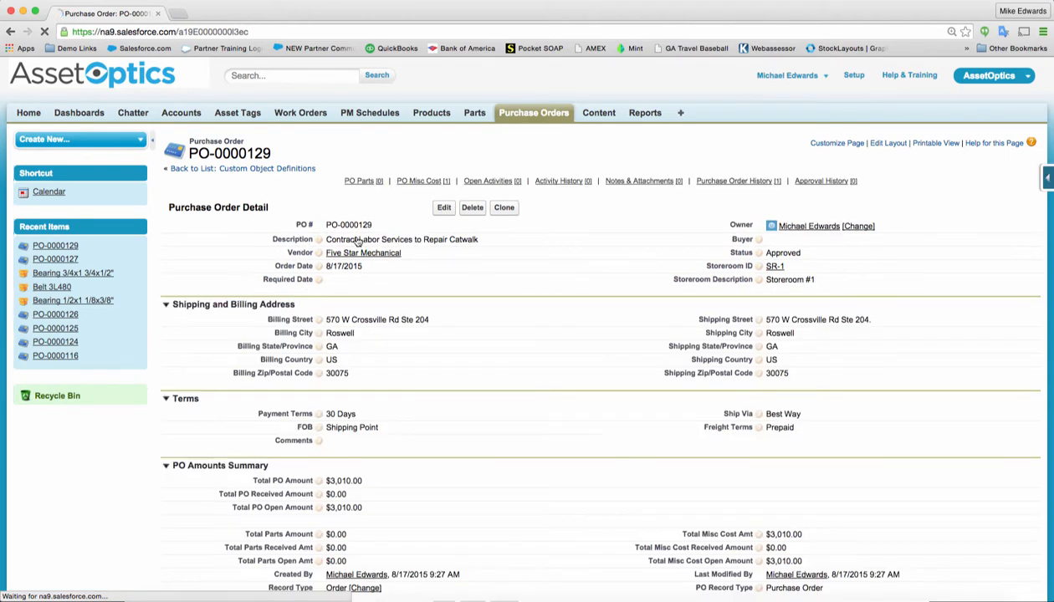
scroll(410, 251, down, 2)
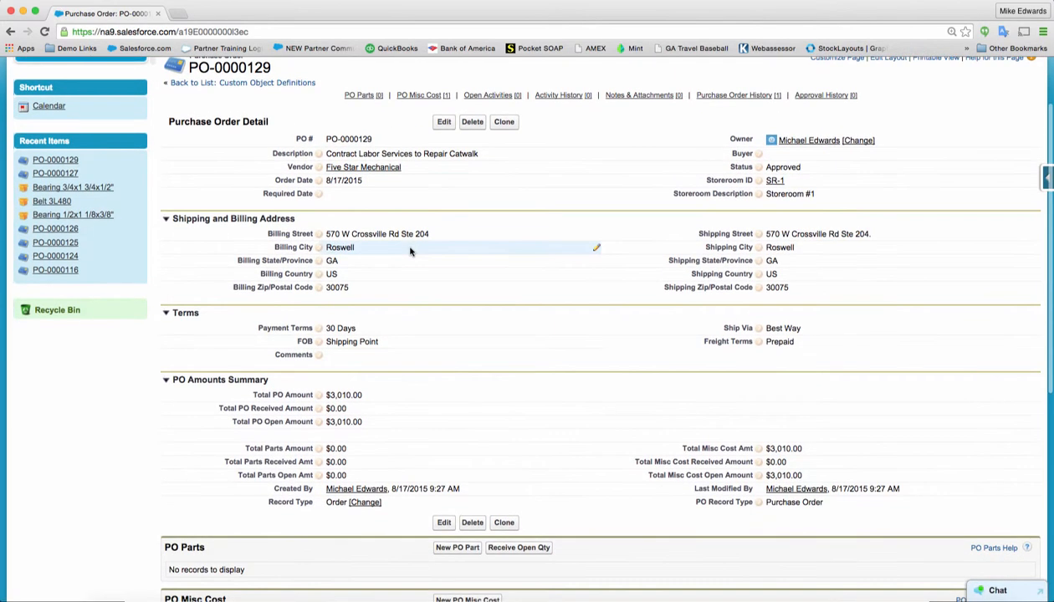
double_click(794, 167)
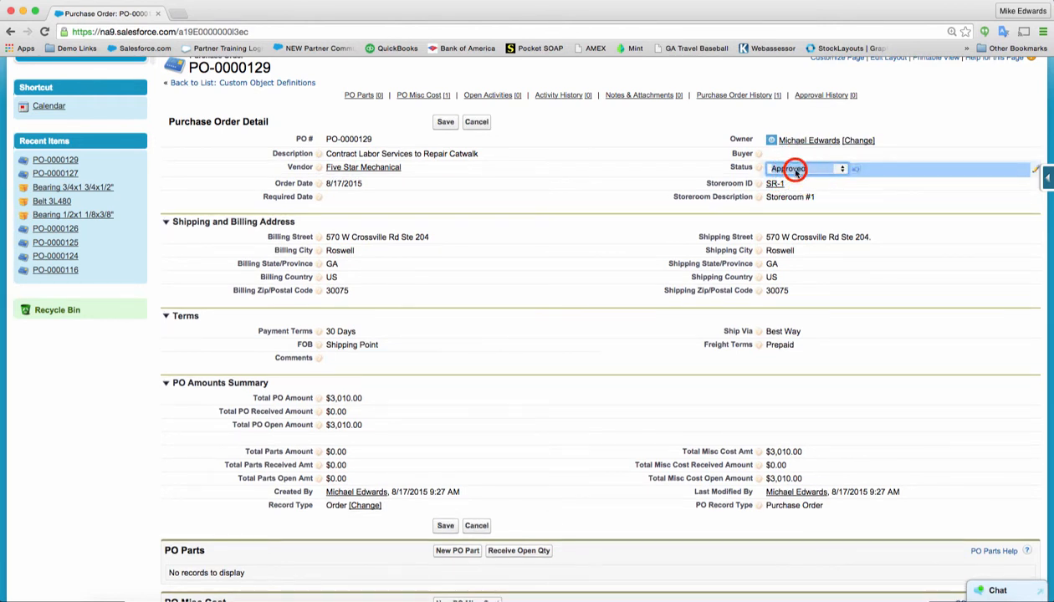
click(794, 169)
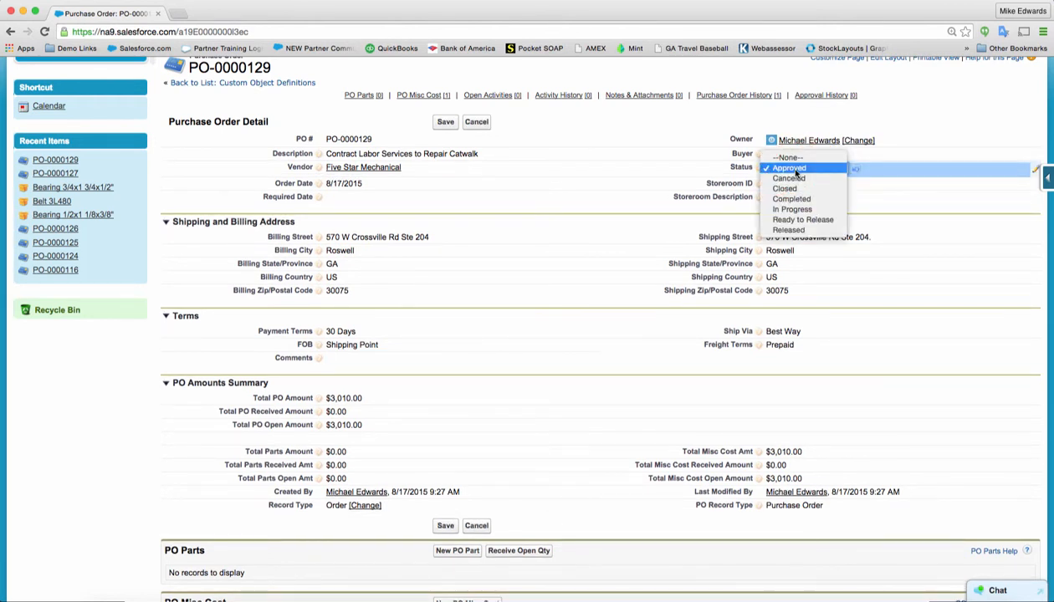
click(794, 230)
click(446, 124)
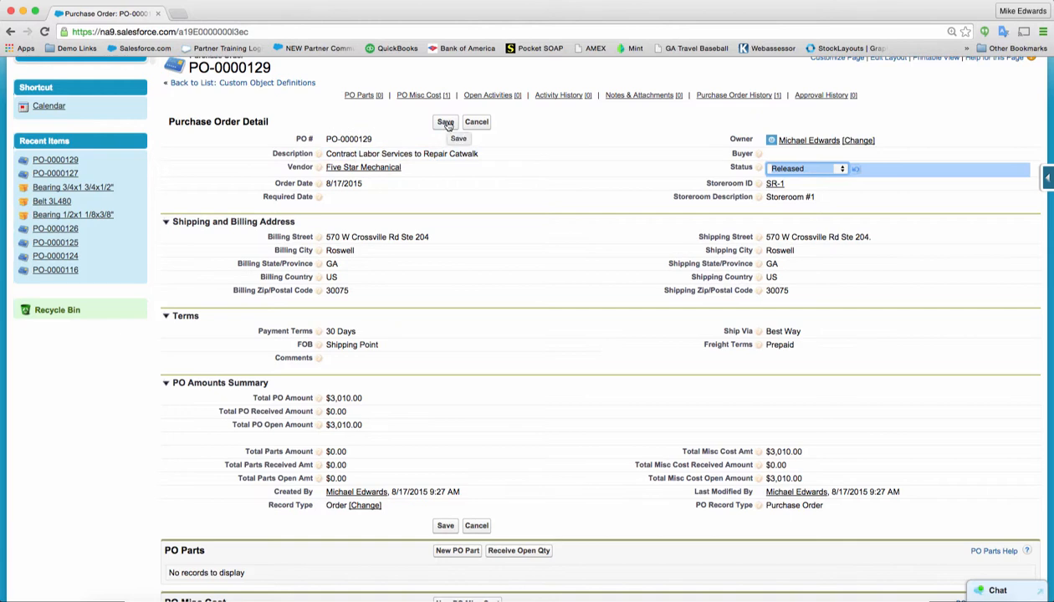
click(446, 124)
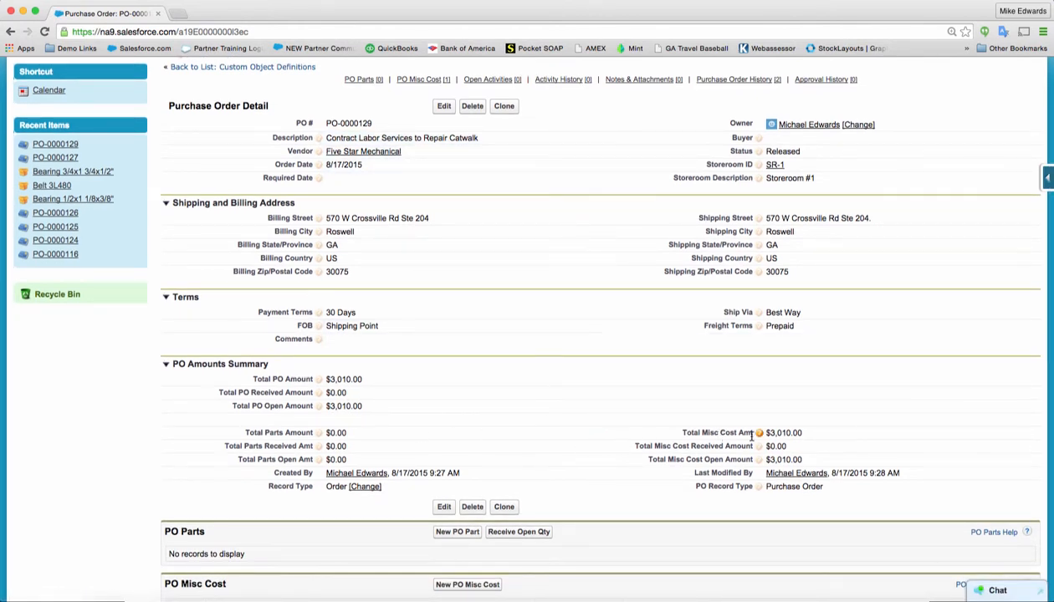
Record a receipt transaction of 4.5 on the welding labor misc cost with comment "Hours for Monday 7/23", saving it and starting another.
mouse_move(760, 434)
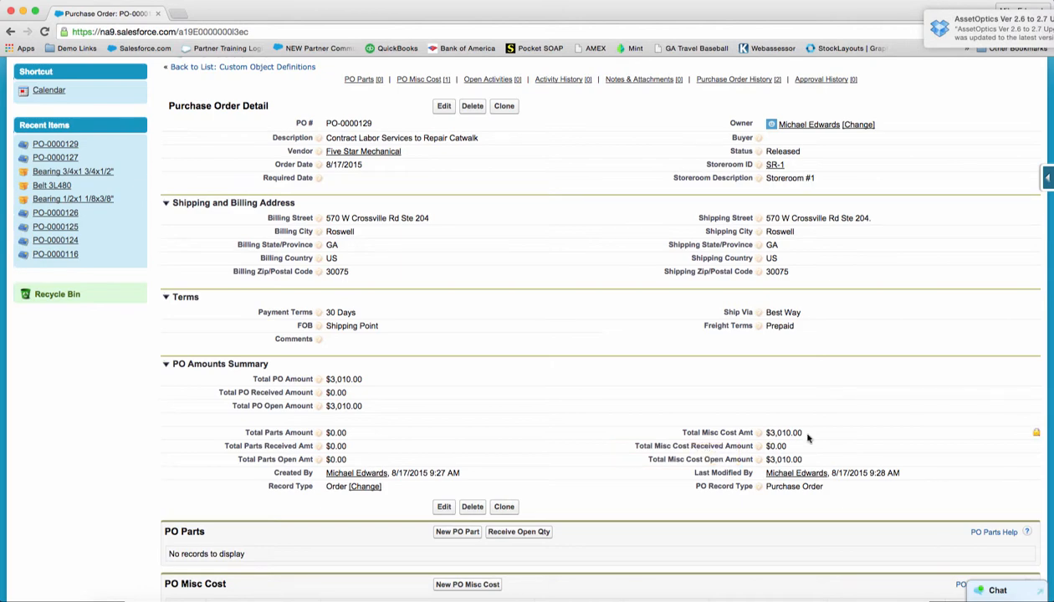
scroll(382, 382, down, 2)
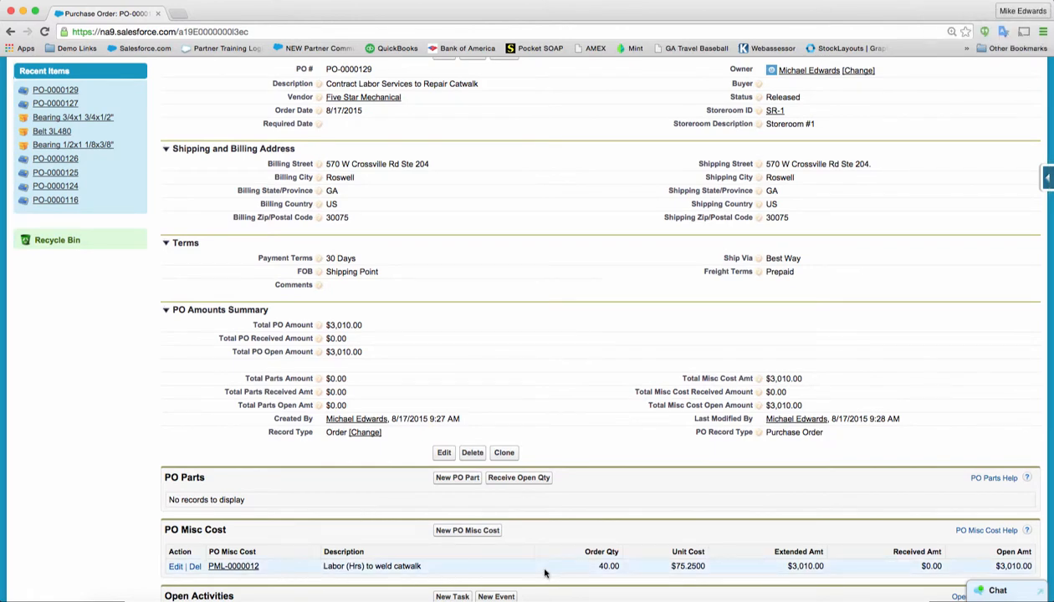
scroll(545, 573, up, 1)
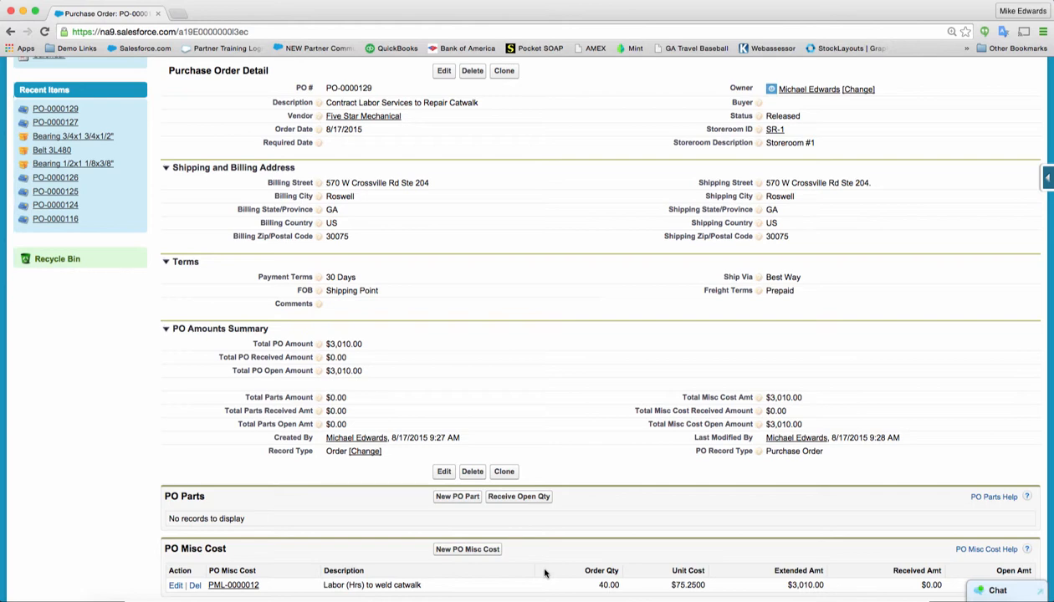
scroll(544, 571, down, 2)
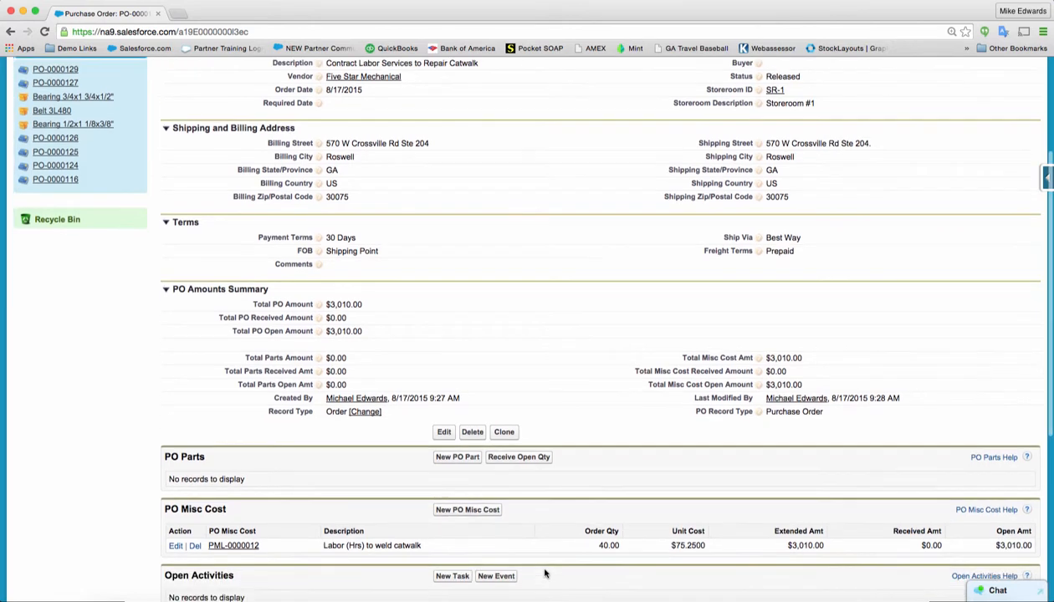
click(243, 547)
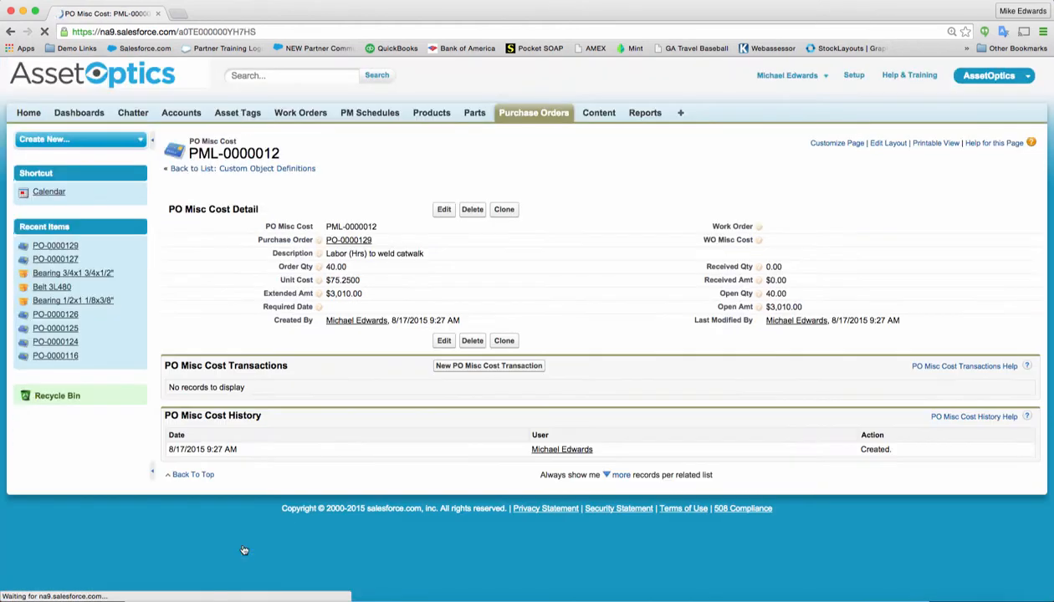
click(481, 369)
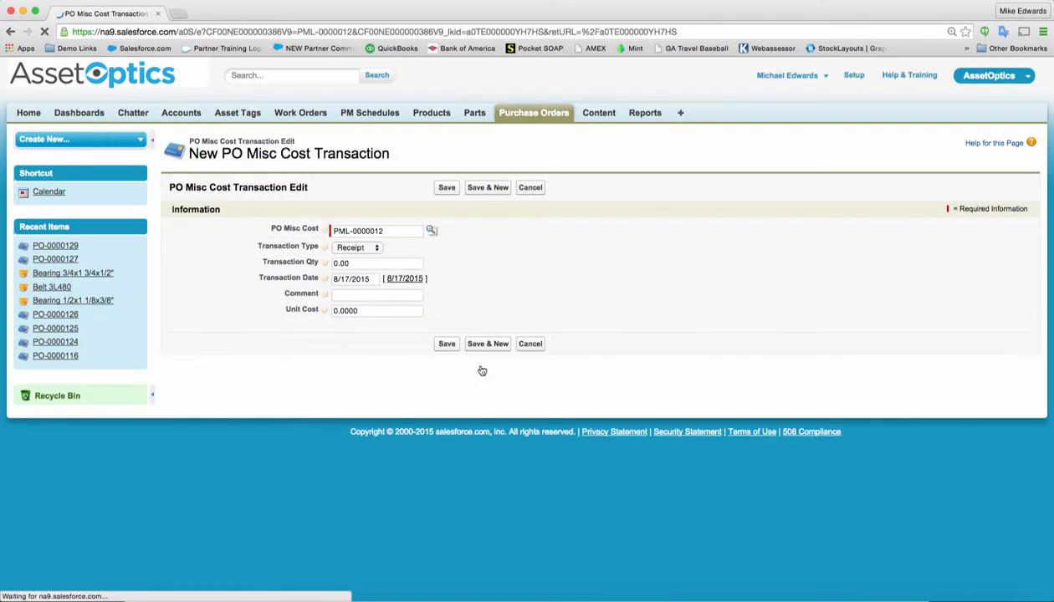
double_click(368, 263)
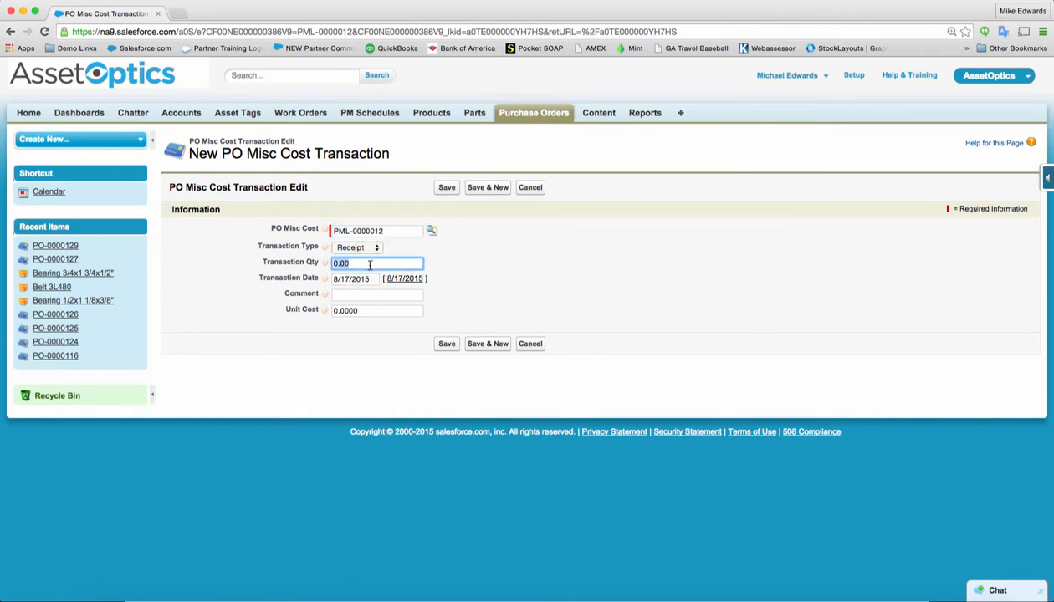
text(4.5)
click(338, 295)
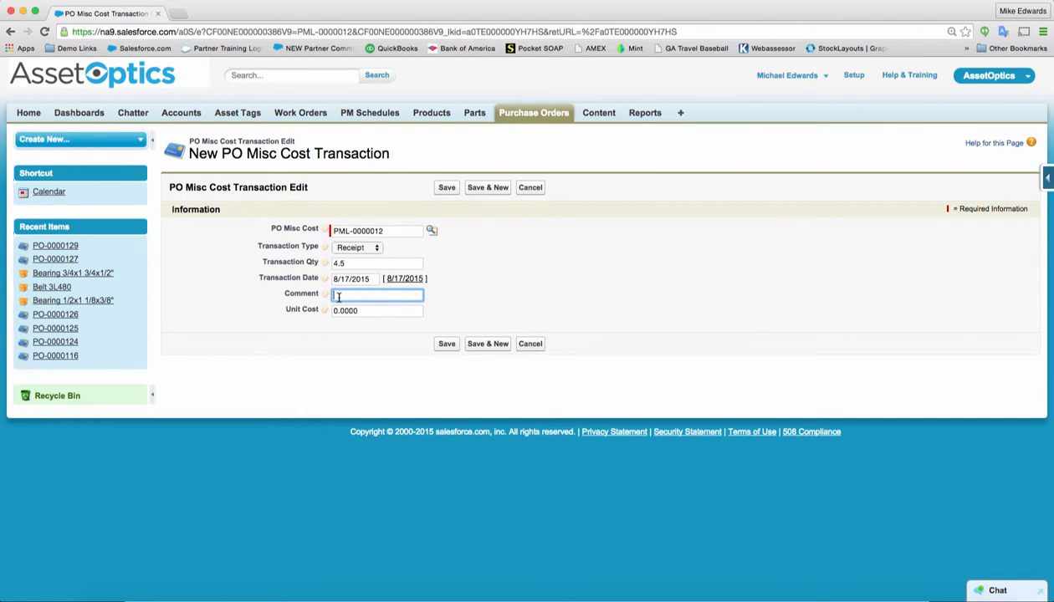
text(Hours for Monday 7/23)
click(486, 188)
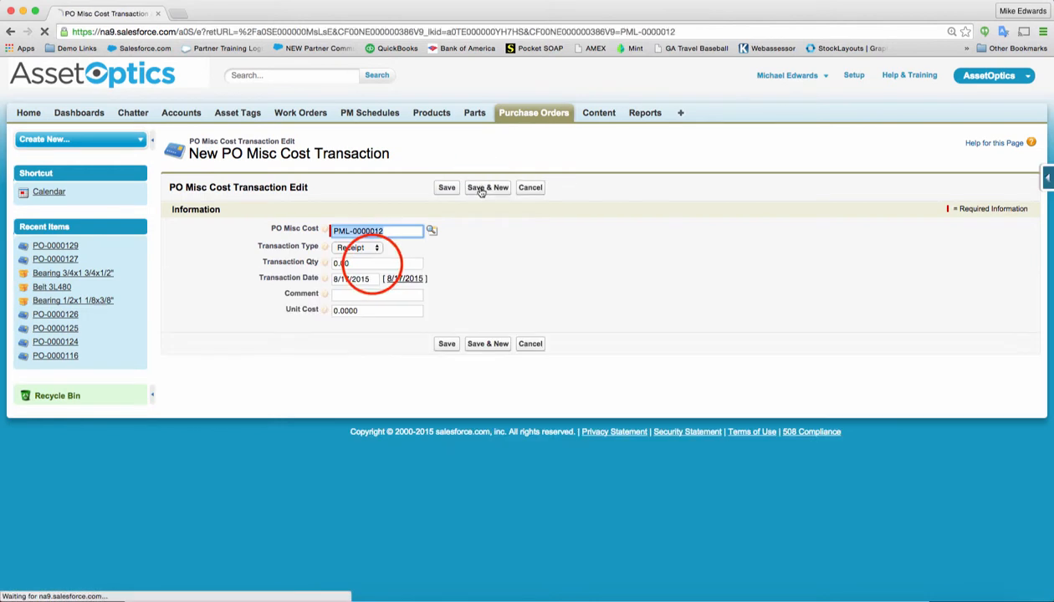
Record a second receipt transaction with quantity 5 and comment "Hours for Tuesday 7/24", and save it.
double_click(373, 263)
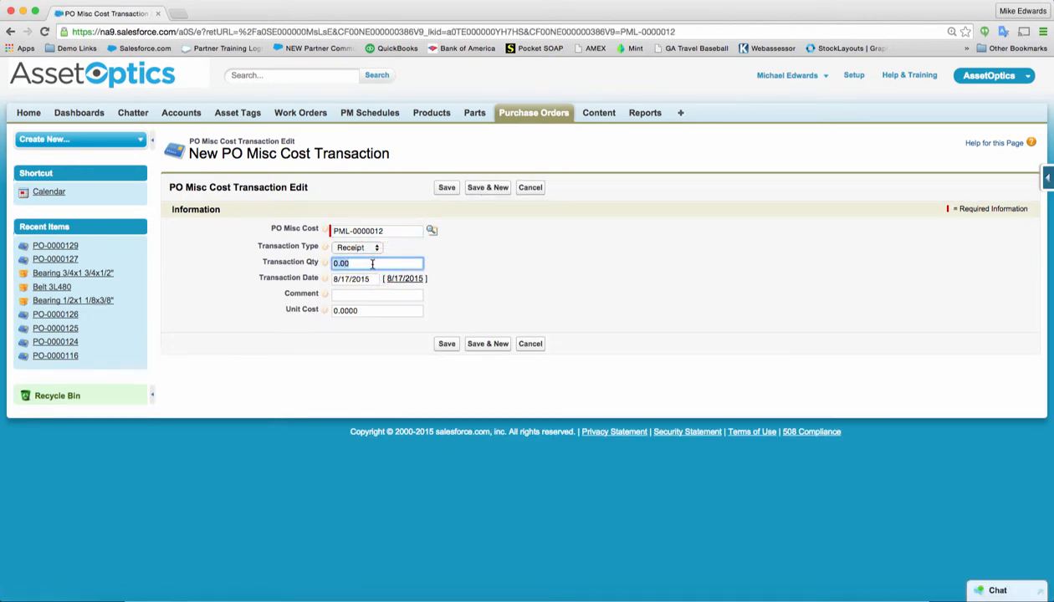
text(5)
click(351, 294)
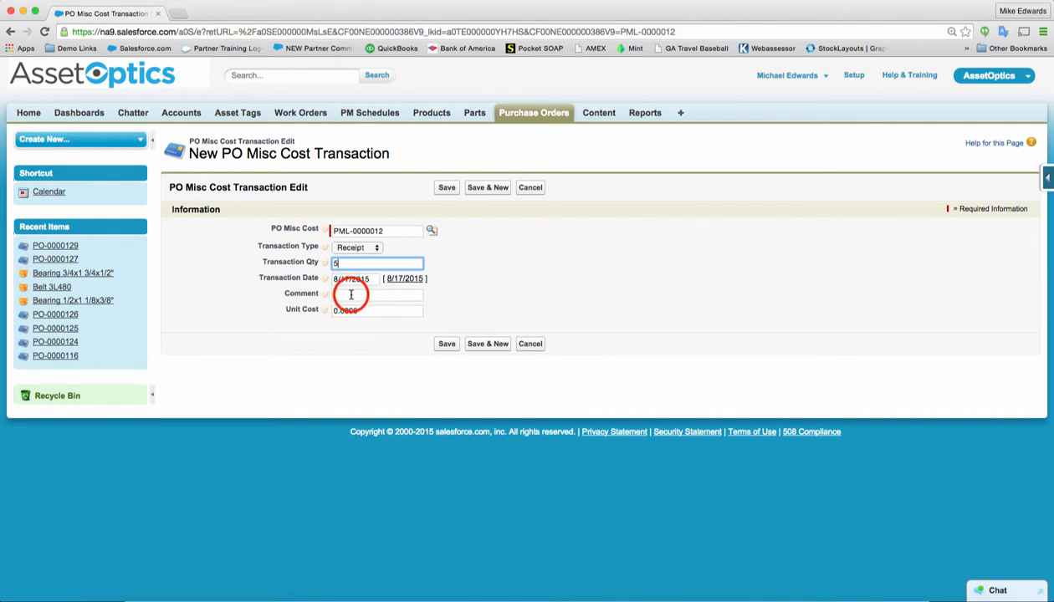
text(hour)
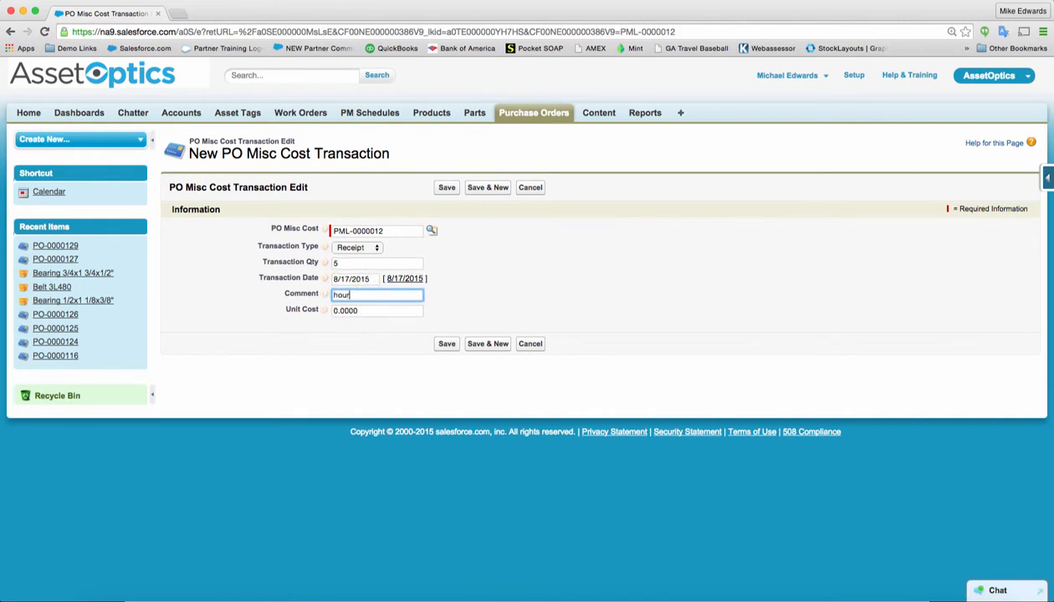
key(BackSpace)
key(BackSpace)
text(Hours for Tuesday 7/24)
click(447, 188)
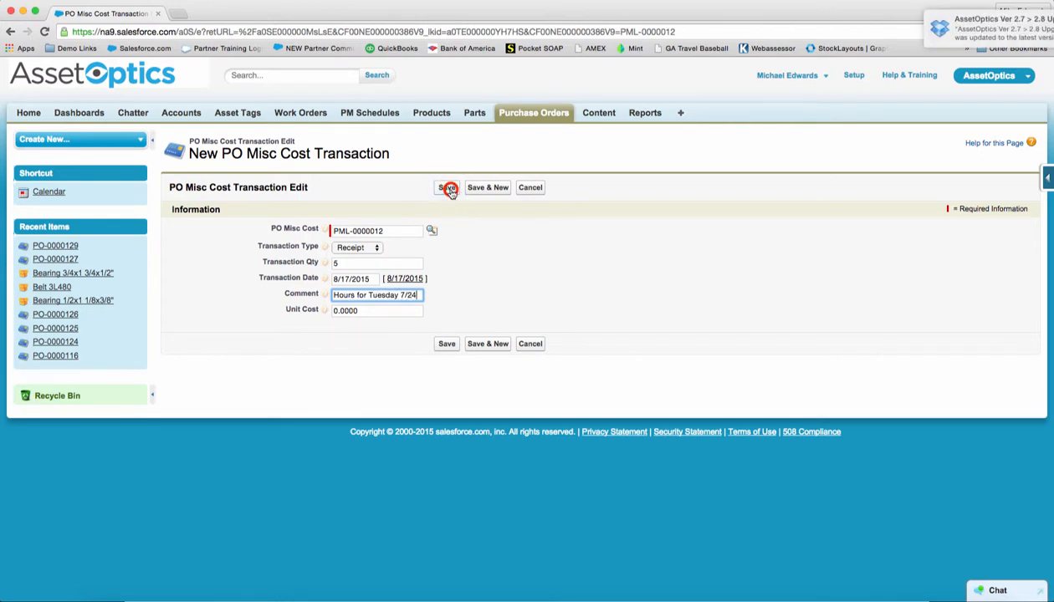
Return to the parent purchase order from the welding labor misc cost, set its status to Completed and save the change.
click(351, 240)
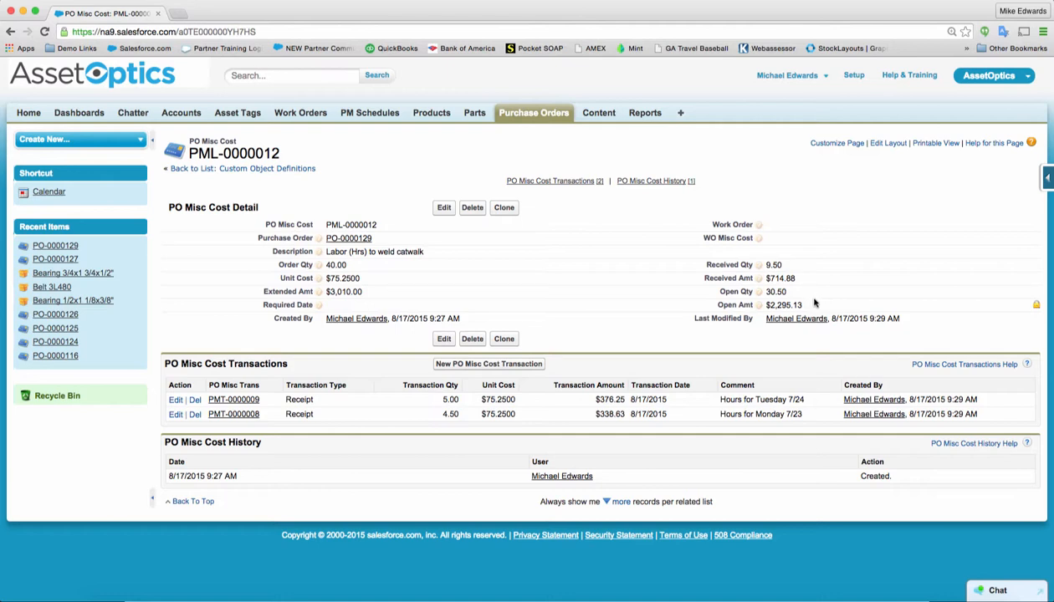
click(345, 240)
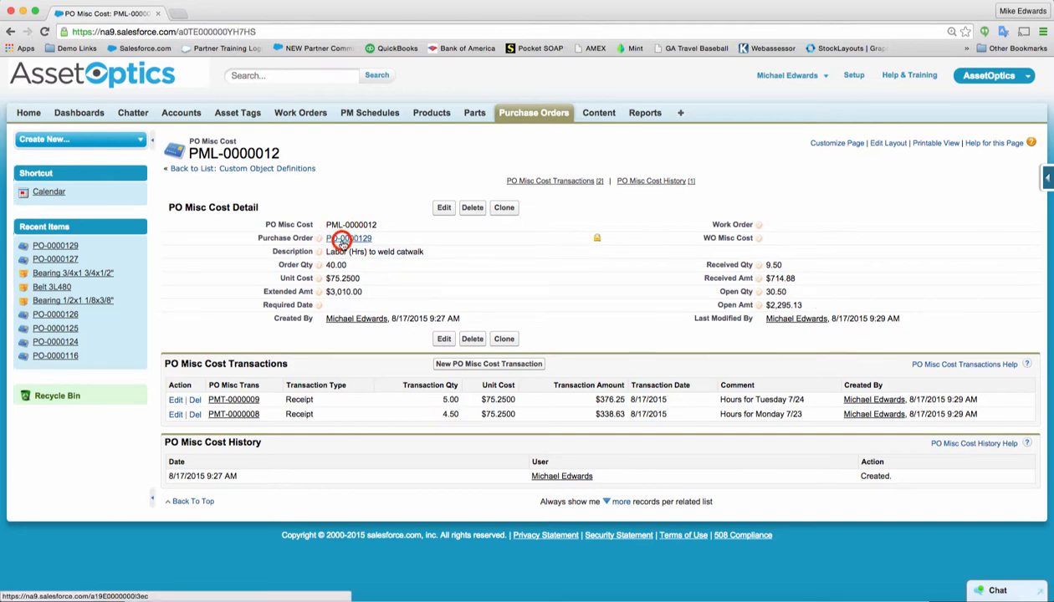
scroll(593, 326, down, 3)
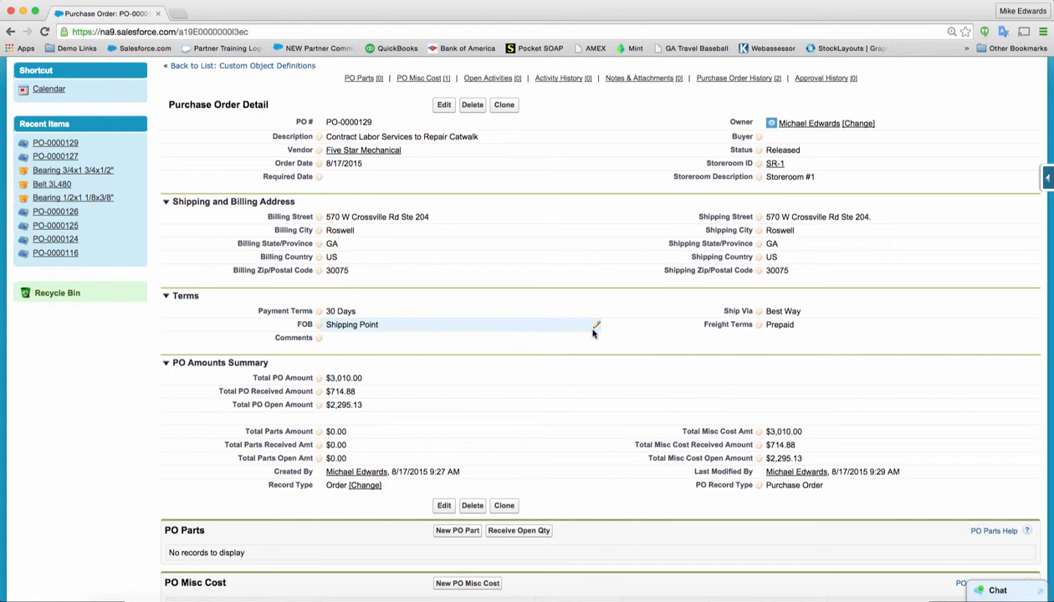
scroll(593, 333, down, 1)
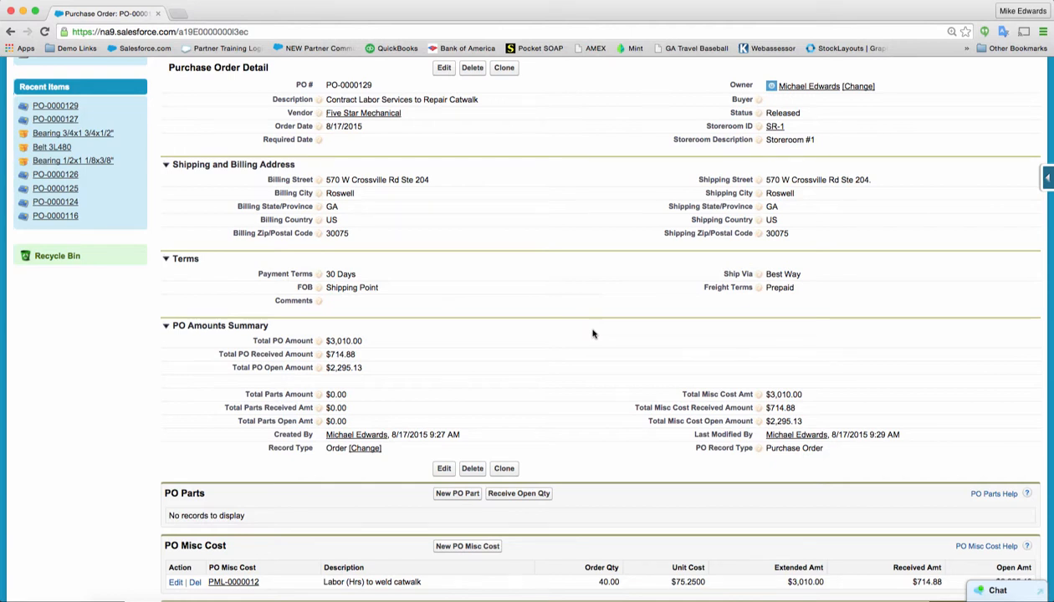
double_click(810, 117)
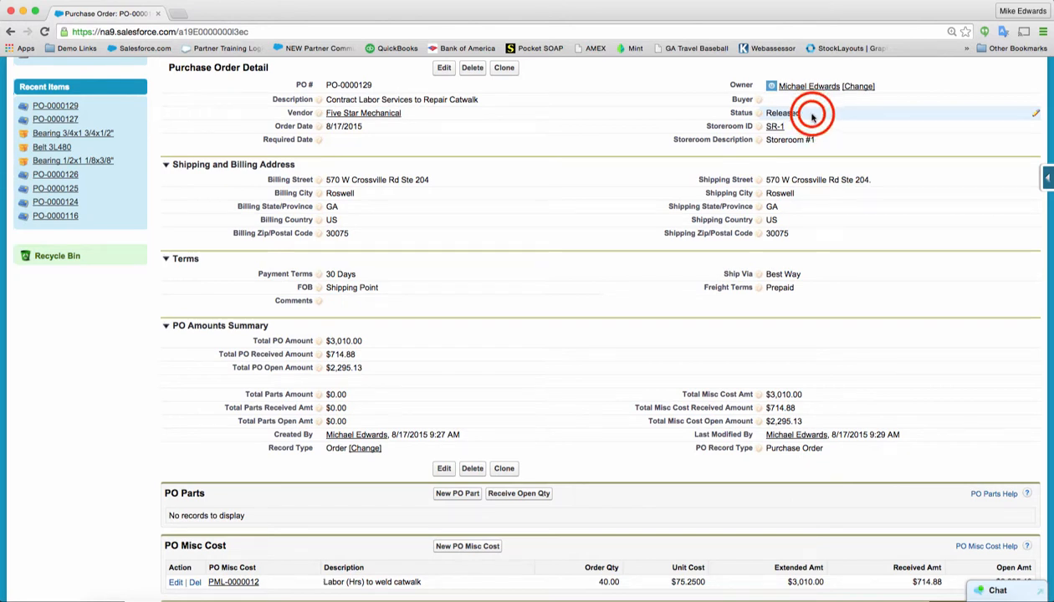
click(811, 117)
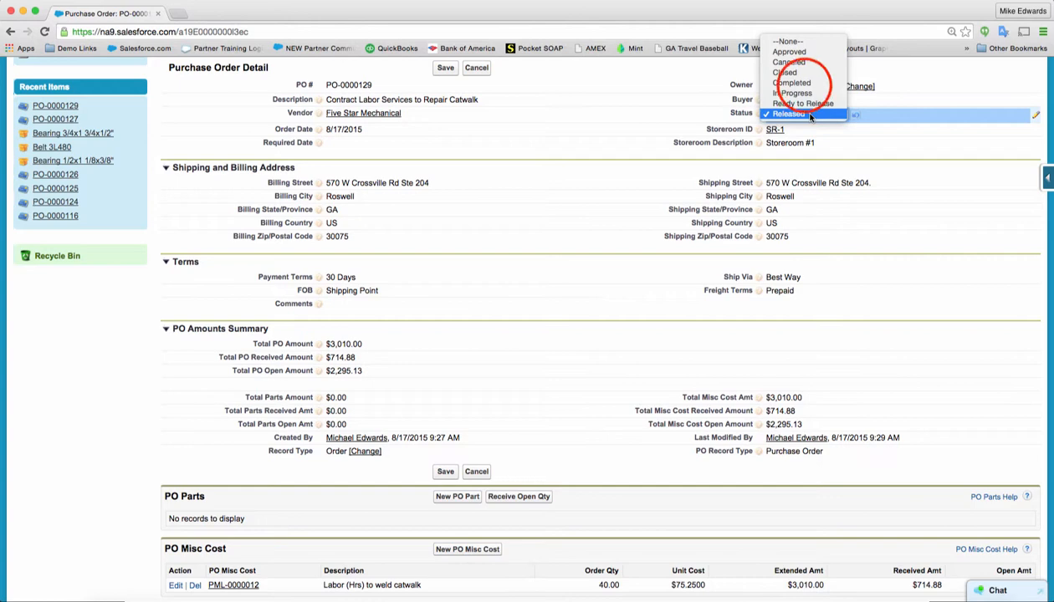
click(791, 83)
click(446, 70)
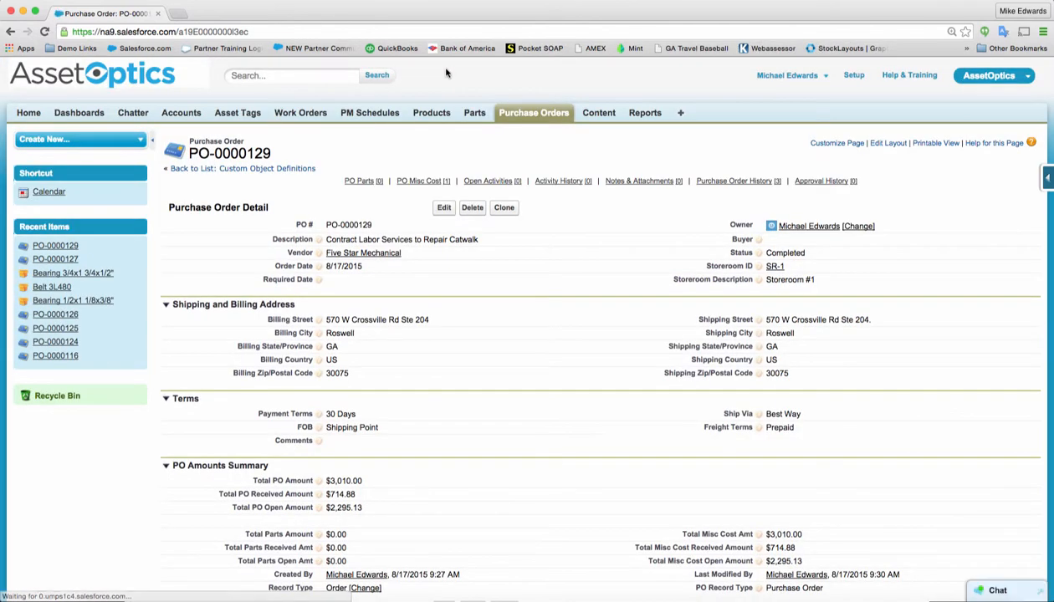
scroll(535, 275, down, 2)
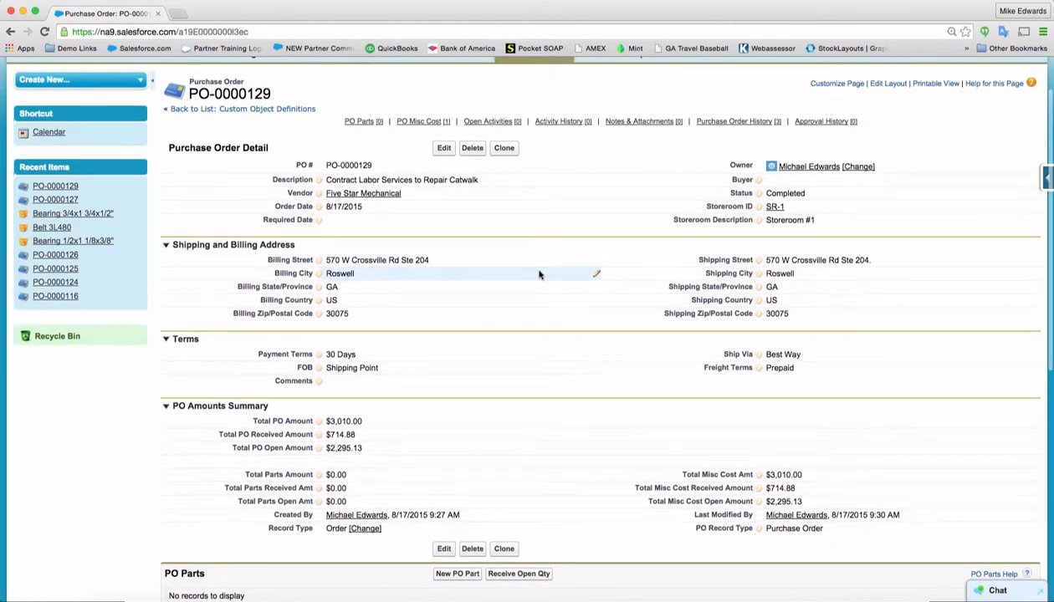